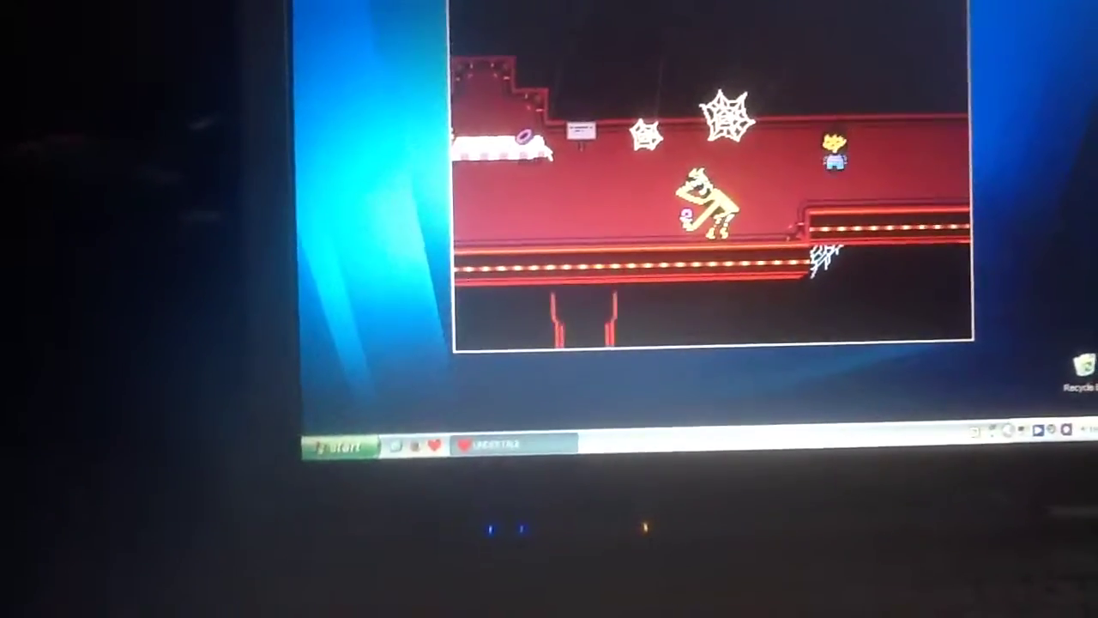
key(Right)
key(Right)
key(Right)
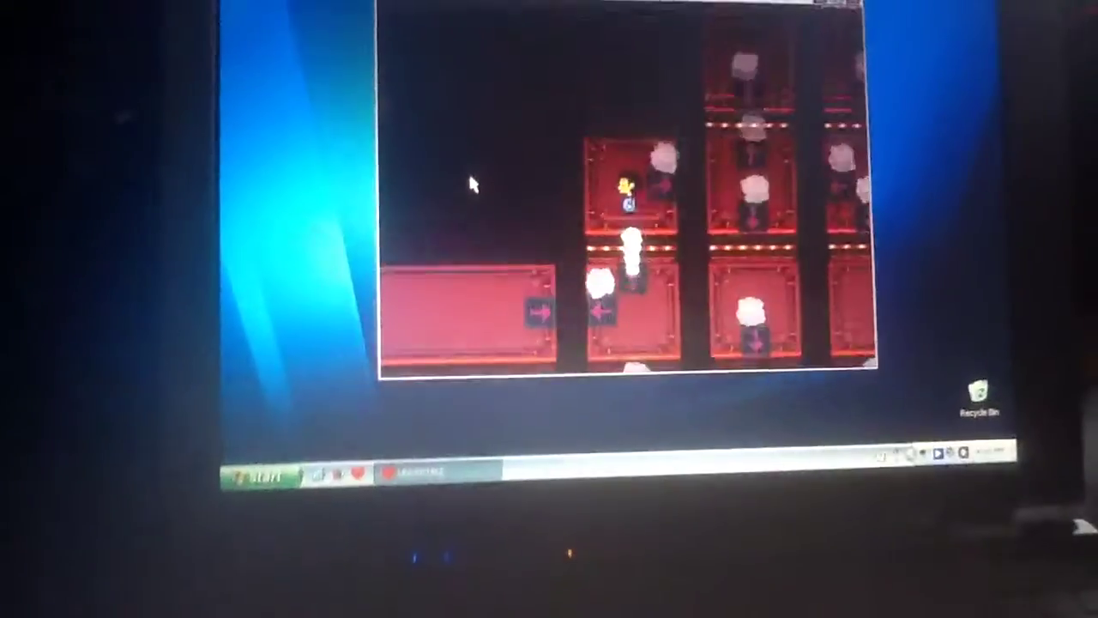
key(Up)
key(Up)
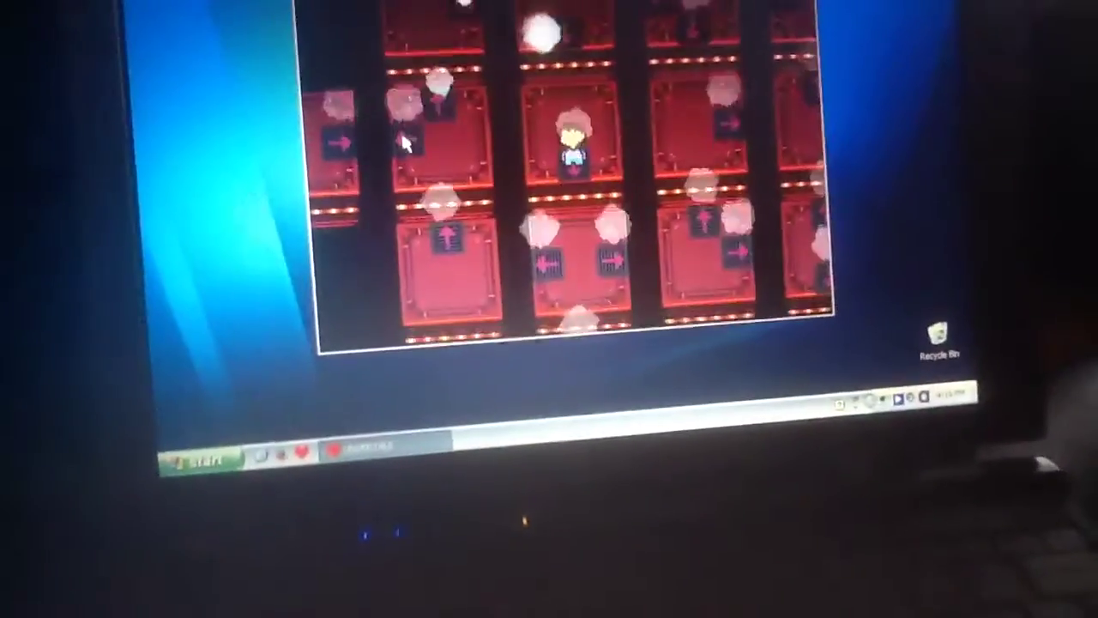
key(Up)
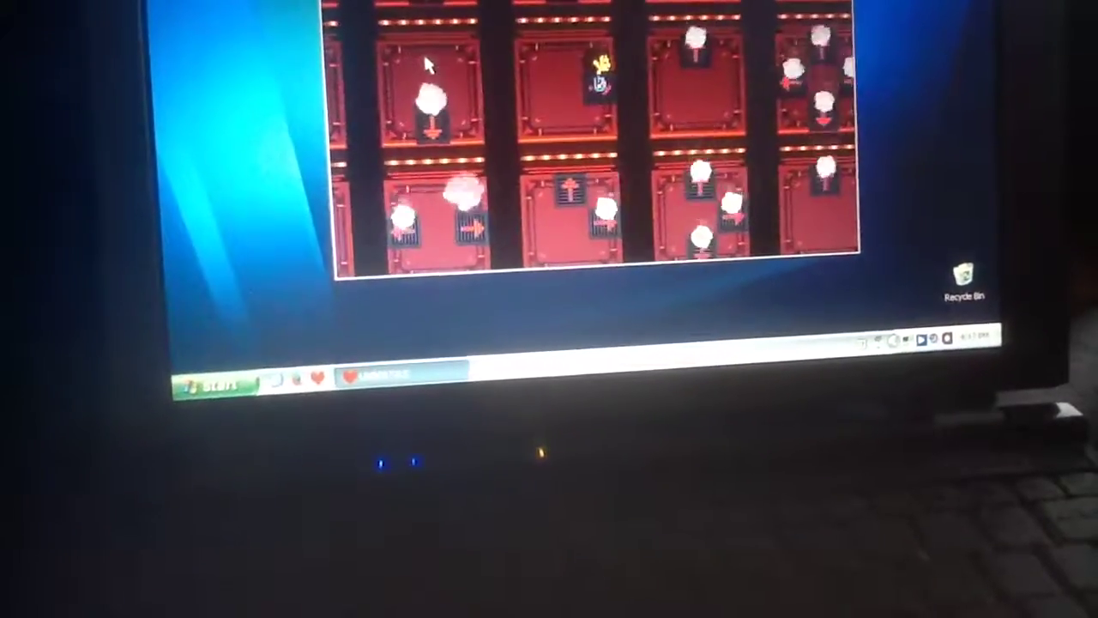
key(Up)
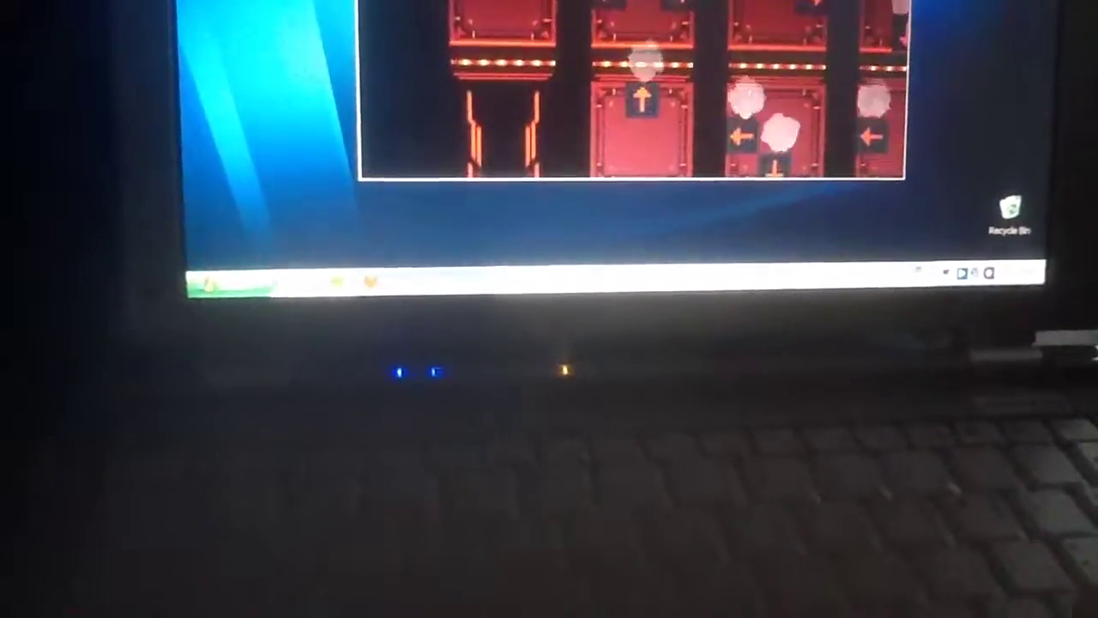
key(Up)
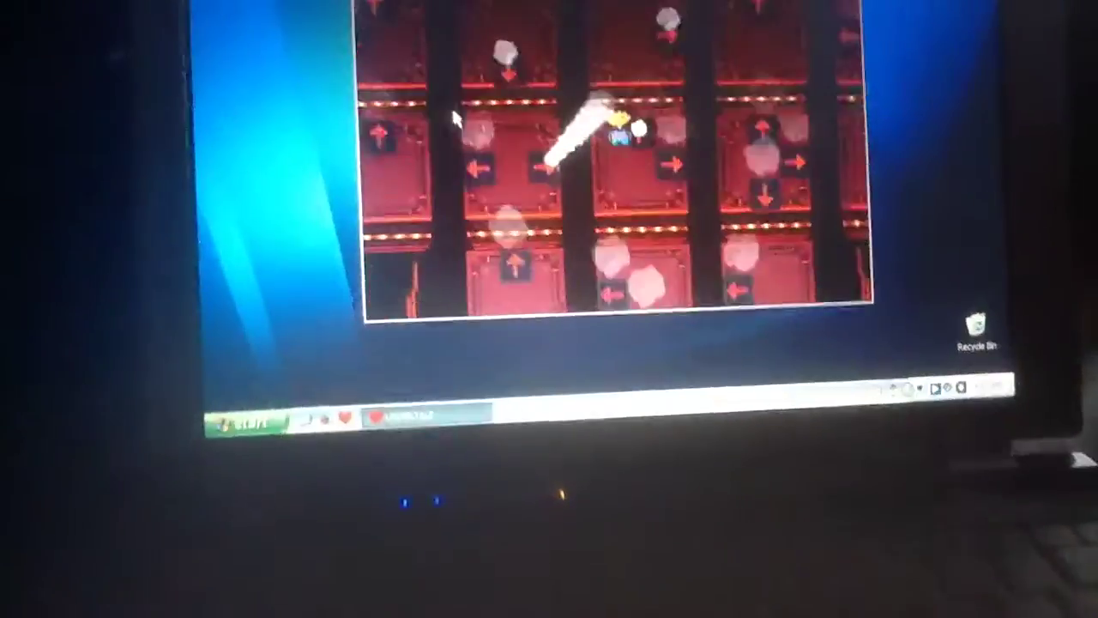